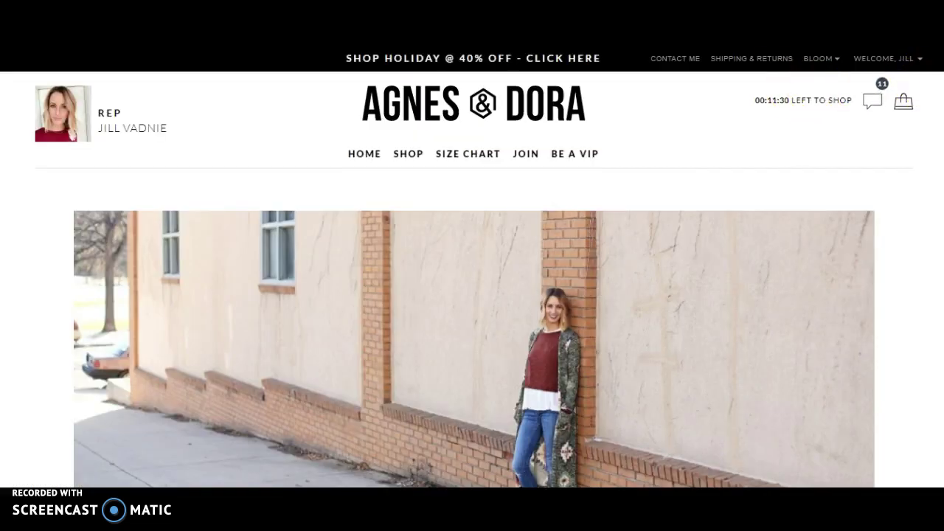
- Scroll briefly through the Agnes & Dora storefront page
scroll(472, 328, "down", 7)
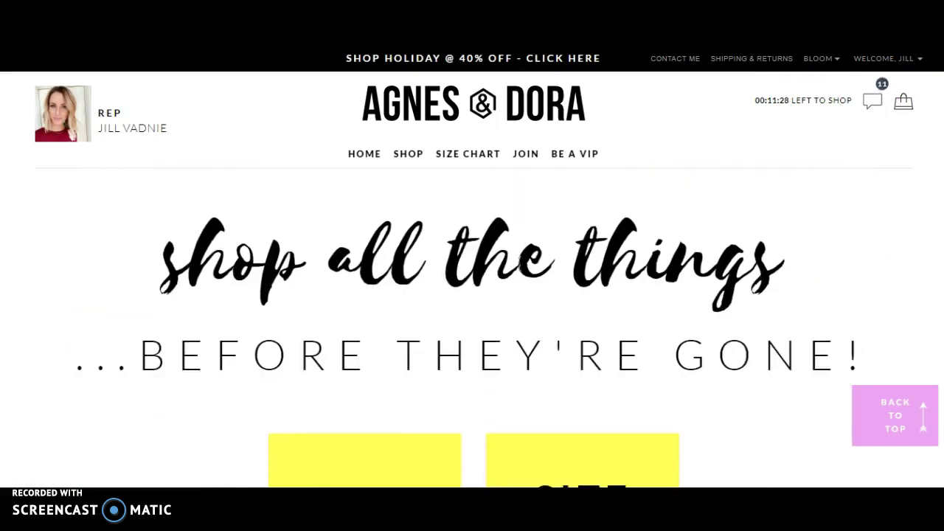
scroll(472, 328, "down", 5)
scroll(472, 328, "up", 7)
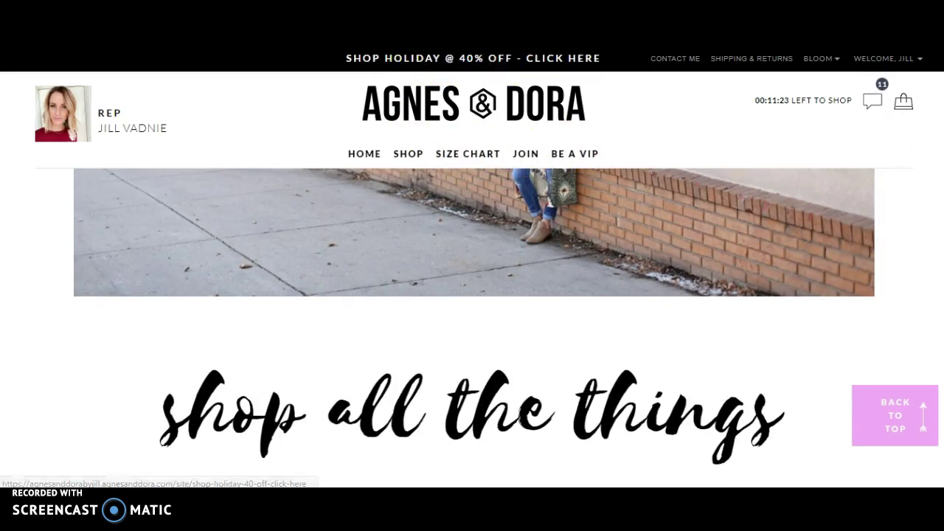
- Switch to Bloom Website and review My Main Menu's Home, Shop, Size Chart, Join and Be a VIP rows
left_click(746, 72)
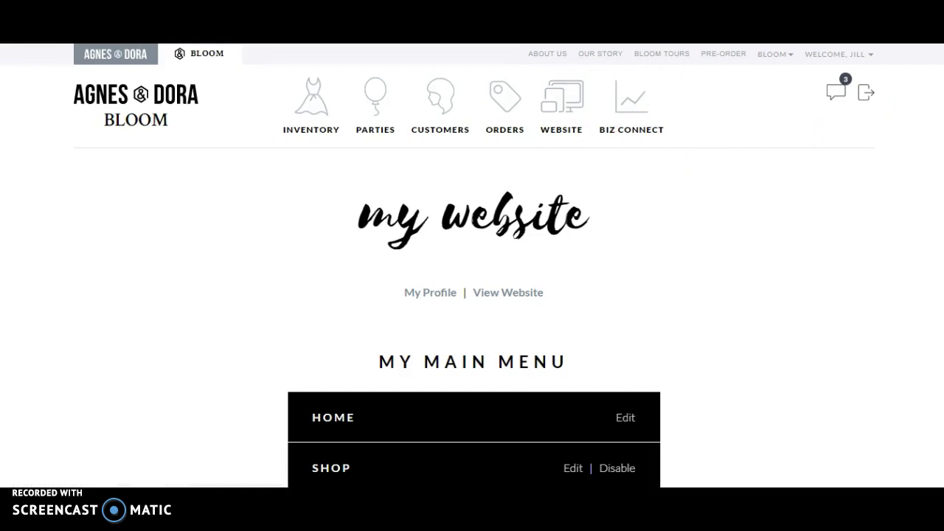
scroll(472, 317, "down", 3)
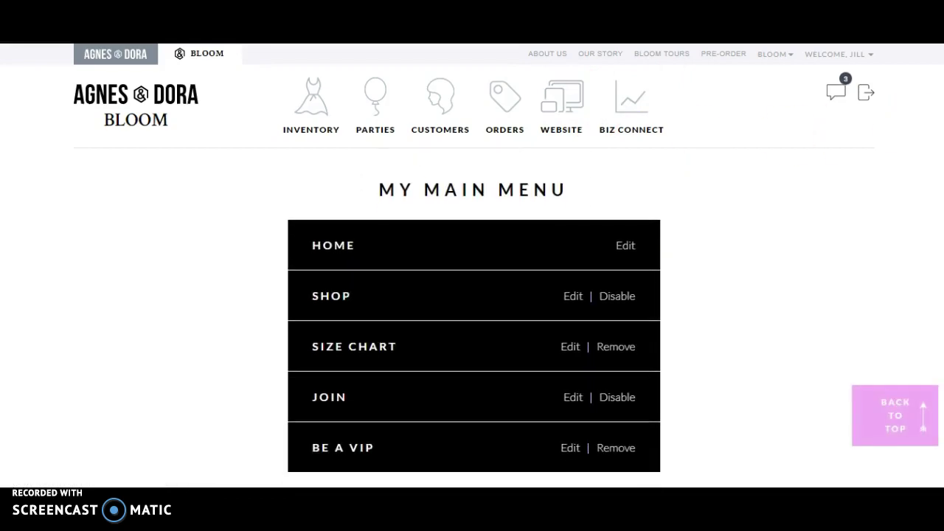
scroll(472, 317, "down", 1)
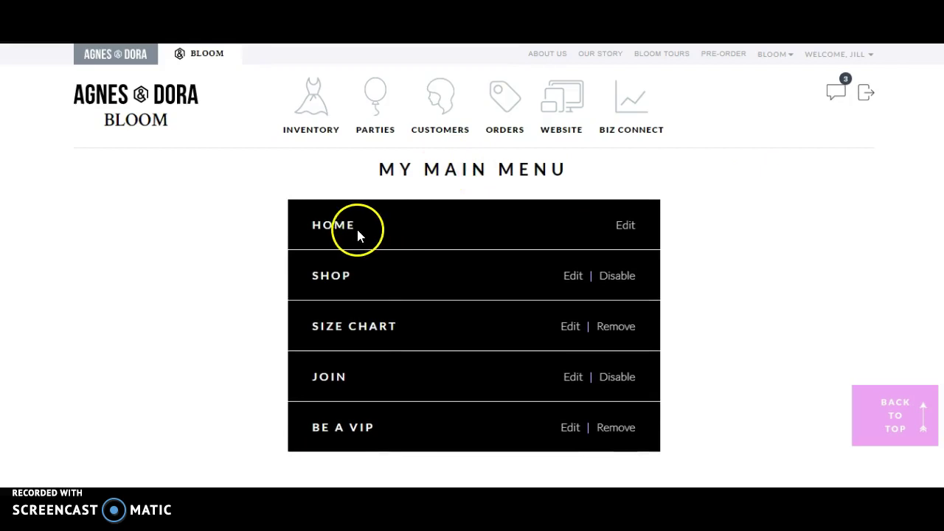
scroll(731, 282, "down", 1)
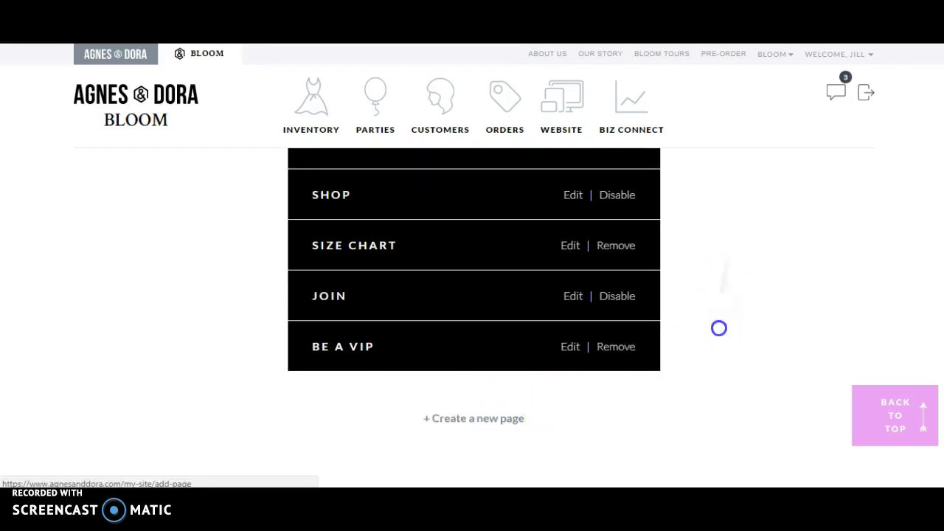
scroll(719, 329, "up", 2)
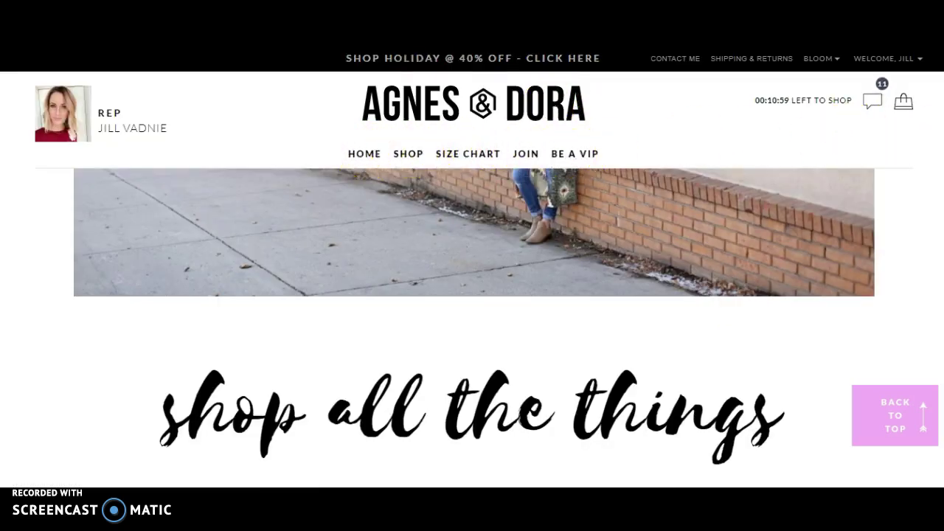
- Scroll down to the storefront footer's page links, then jump back to the top
scroll(472, 328, "down", 6)
scroll(352, 398, "down", 8)
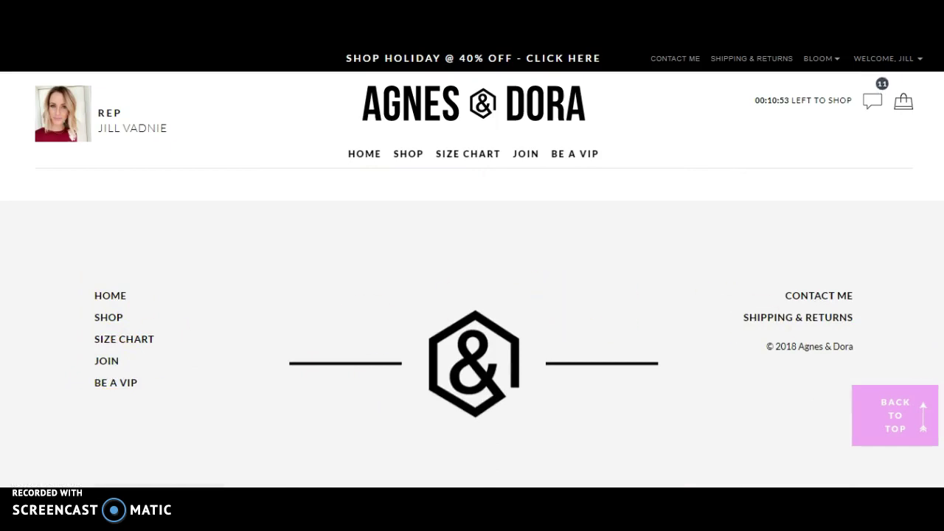
key("Home")
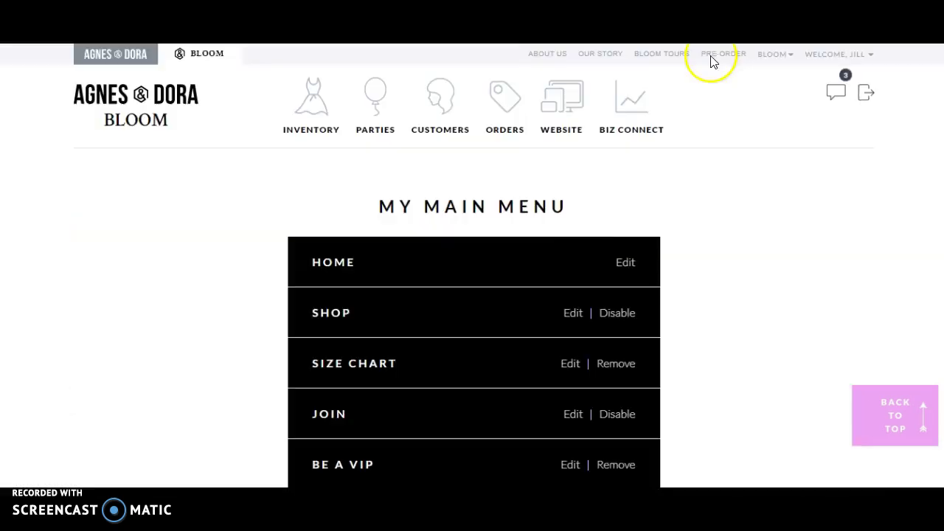
- Open the HOME page in the page editor and scroll through its content
left_click(629, 269)
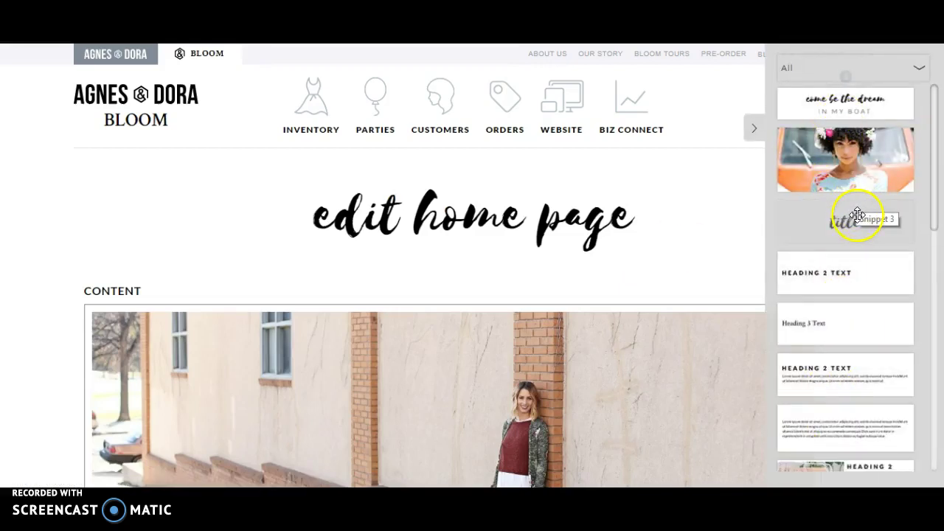
scroll(424, 317, "down", 5)
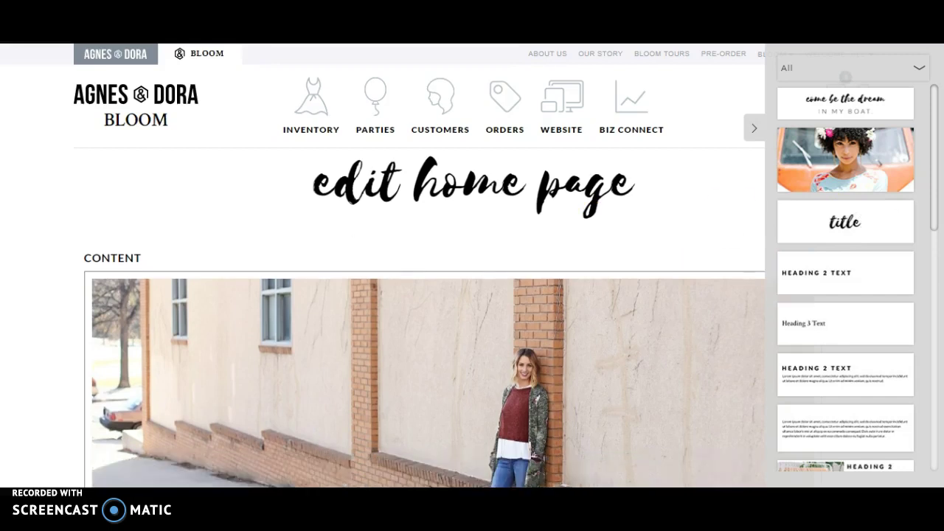
scroll(428, 317, "down", 3)
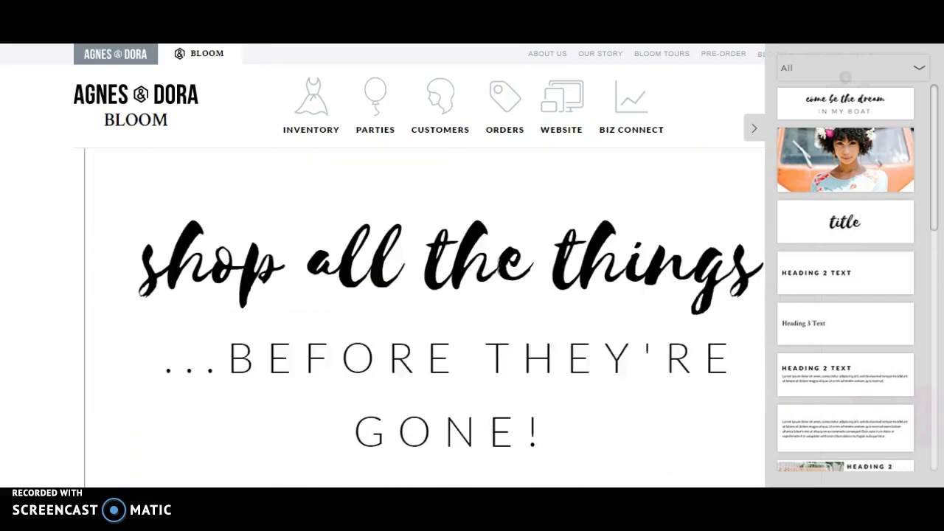
- Test editing the 'shop all the things' heading and dragging title and Heading 2 snippets, leaving text unchanged
left_click(520, 186)
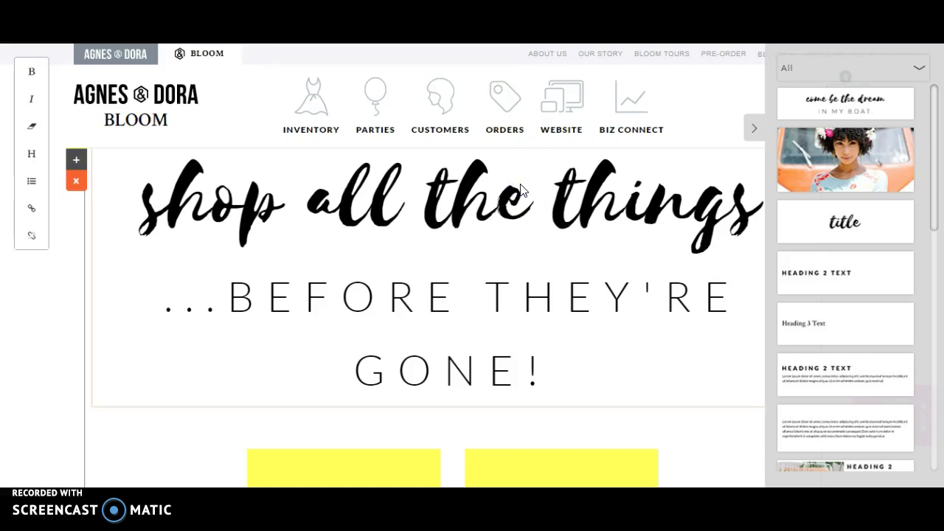
type("adfjk")
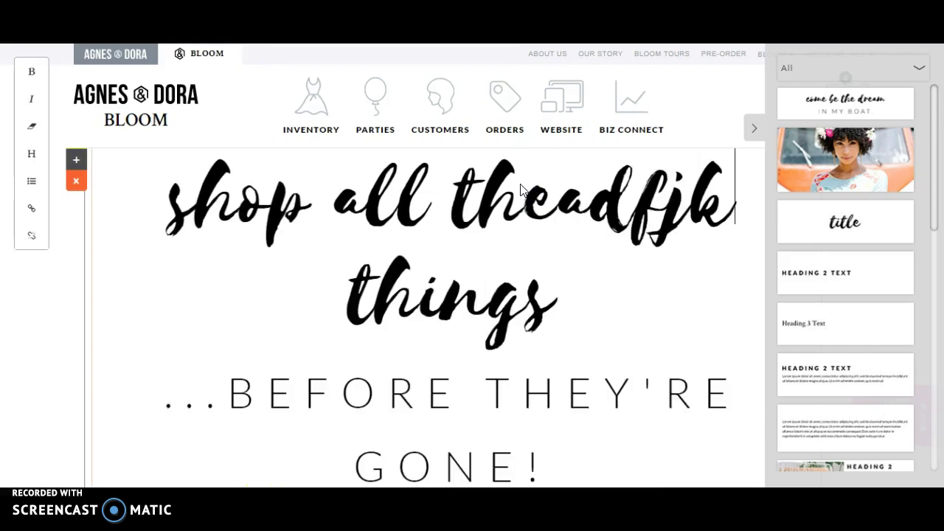
key("BackSpace")
key("BackSpace")
key("BackSpace")
key("BackSpace")
key("BackSpace")
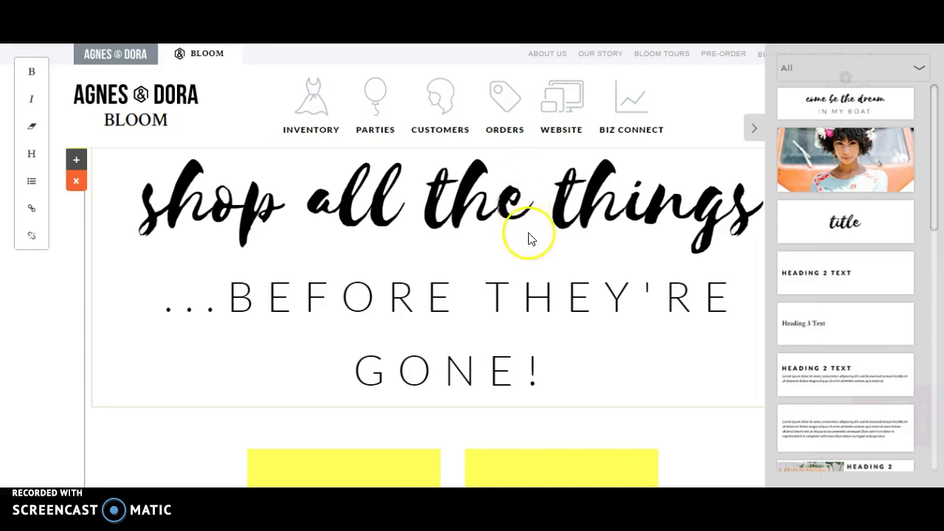
left_click_drag(831, 233, 632, 257)
left_click_drag(797, 270, 776, 309)
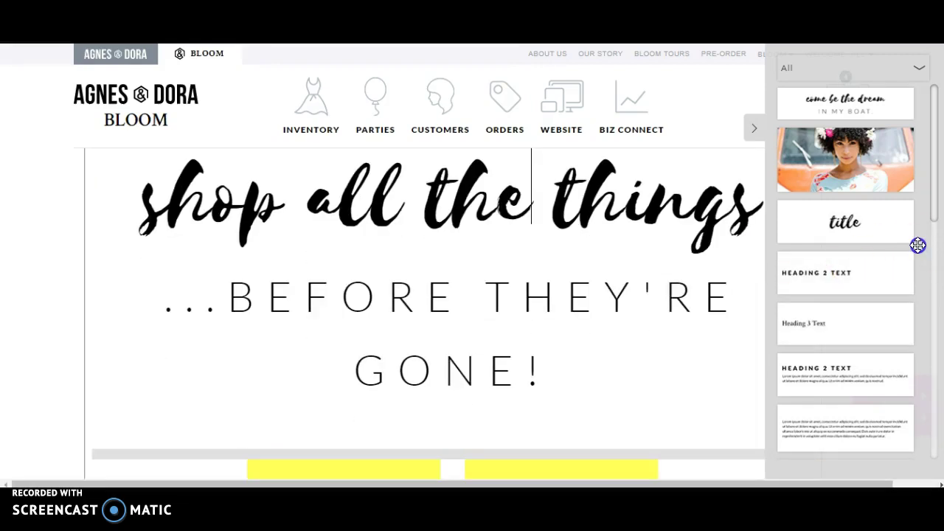
scroll(424, 317, "down", 3)
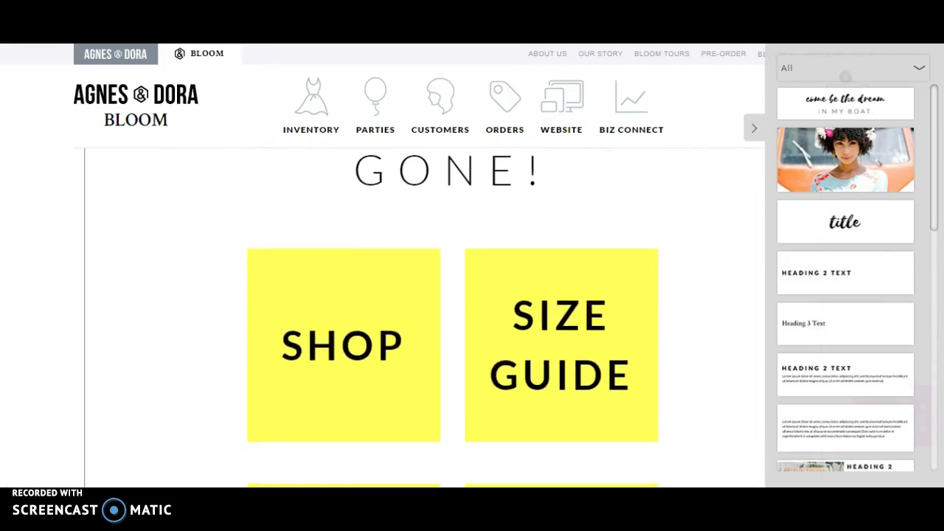
left_click(421, 277)
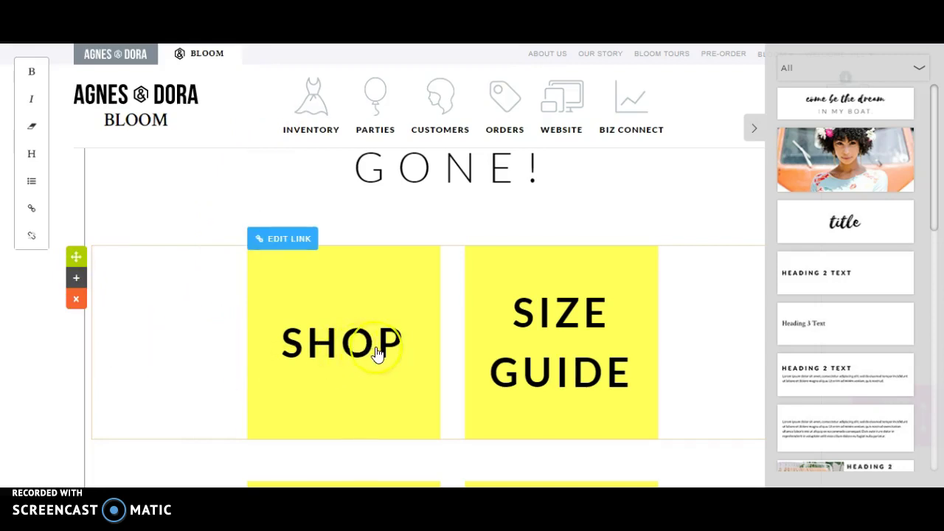
key("BackSpace")
type("P")
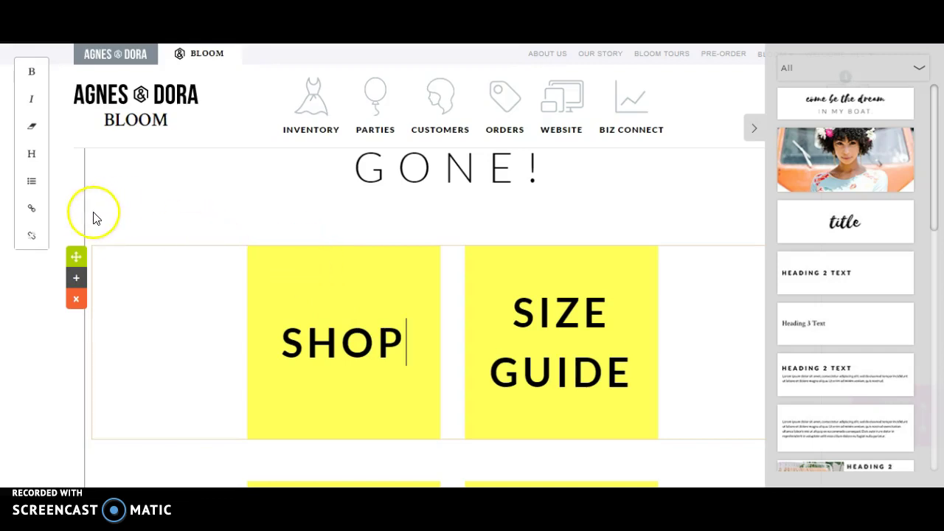
mouse_move(351, 316)
scroll(424, 310, "down", 6)
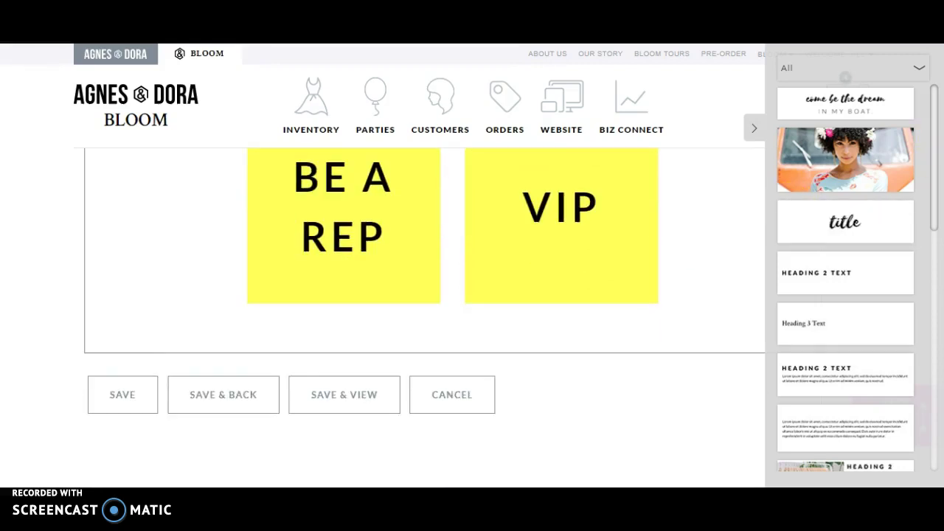
scroll(424, 295, "up", 2)
mouse_move(609, 275)
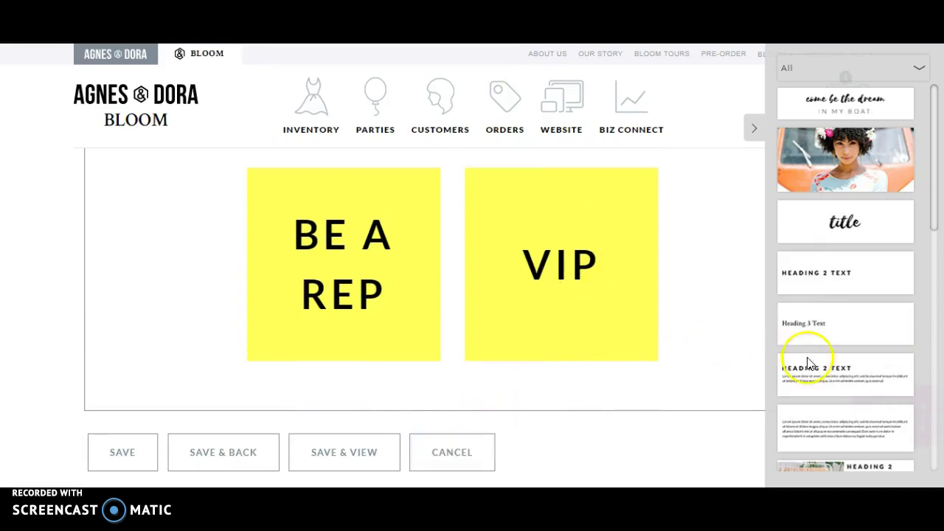
scroll(424, 310, "down", 1)
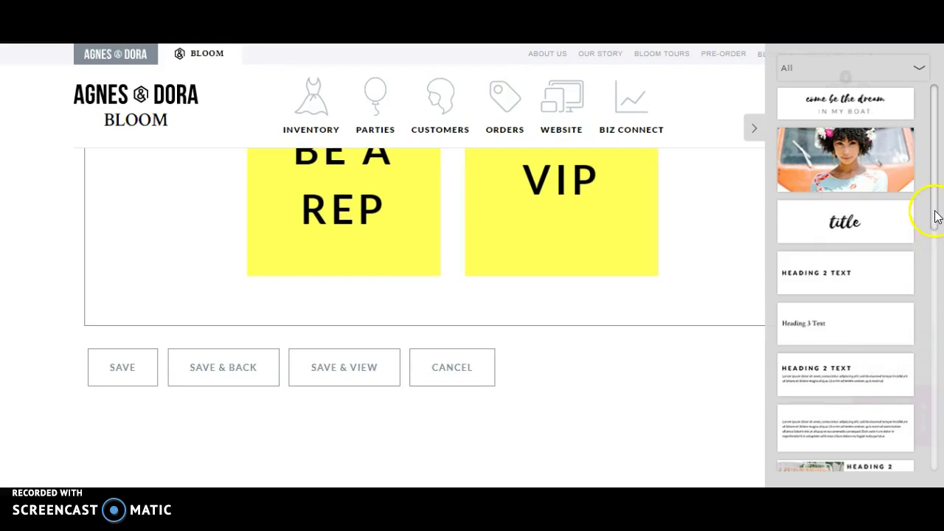
left_click_drag(934, 214, 936, 361)
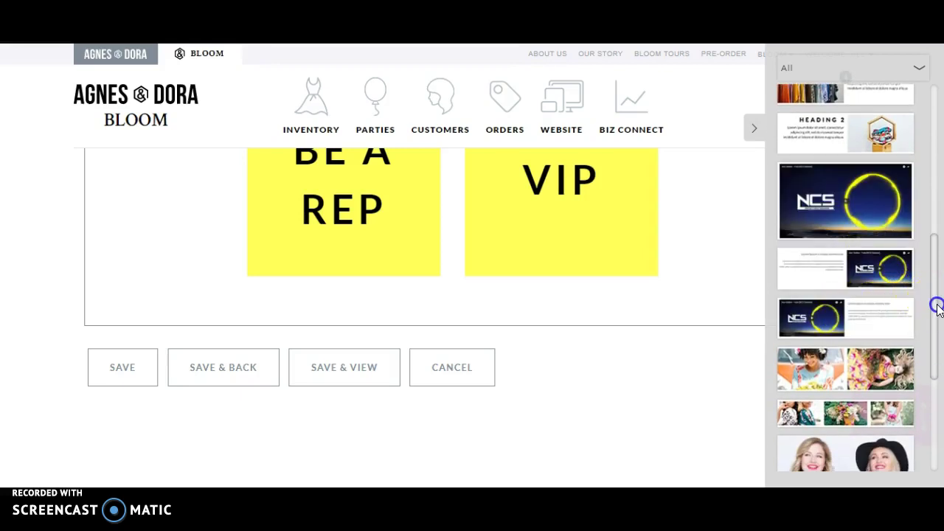
left_click_drag(937, 309, 936, 399)
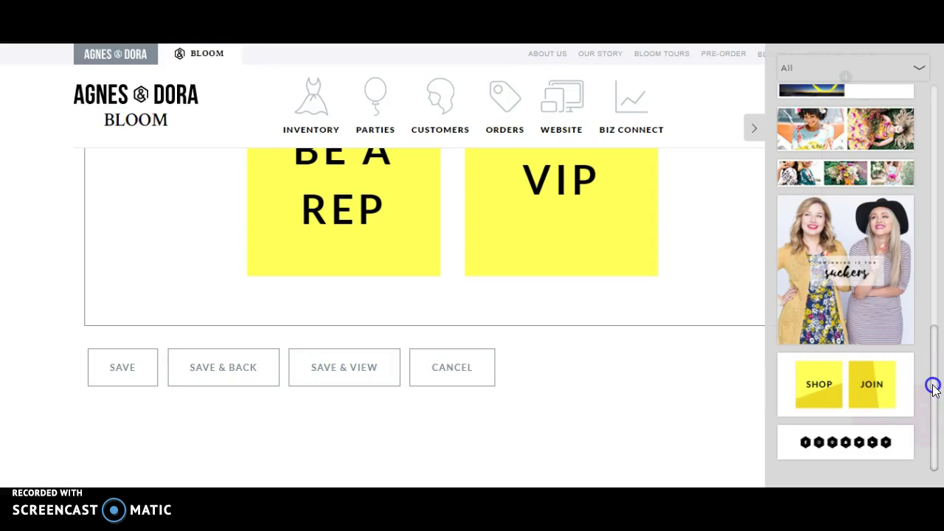
left_click_drag(934, 389, 938, 142)
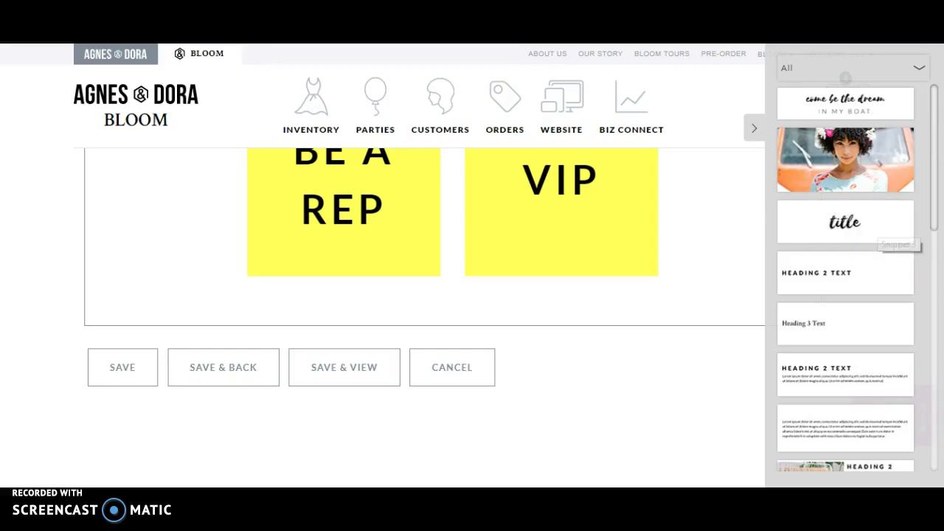
scroll(629, 290, "up", 15)
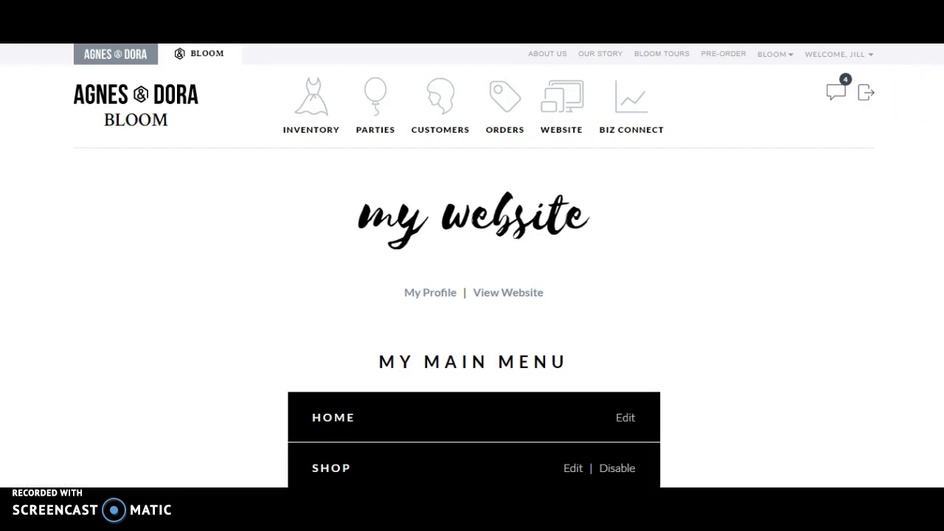
- Scroll My Website down to the My Main Menu list of Home through Be a VIP
scroll(856, 201, "down", 3)
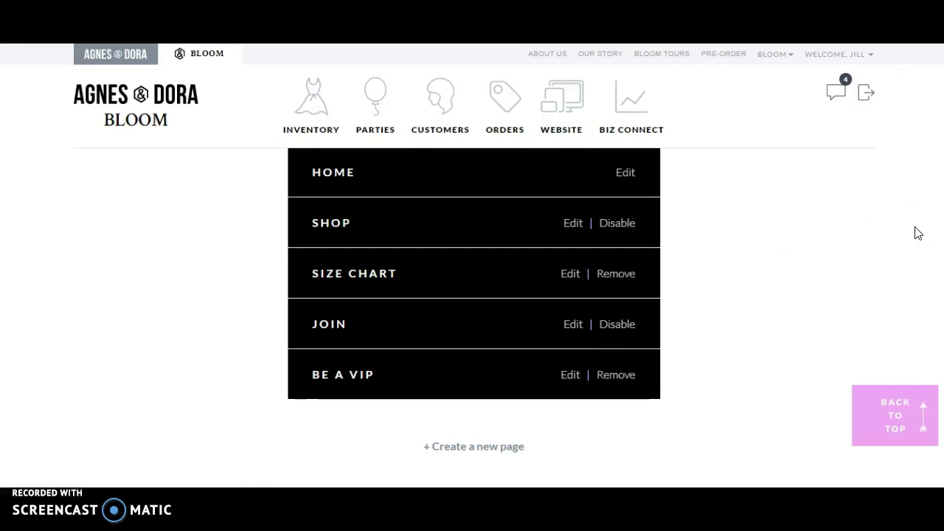
- Compare the Black Toolbar settings with the live storefront's Contact Me and Shipping & Returns links
scroll(472, 310, "down", 4)
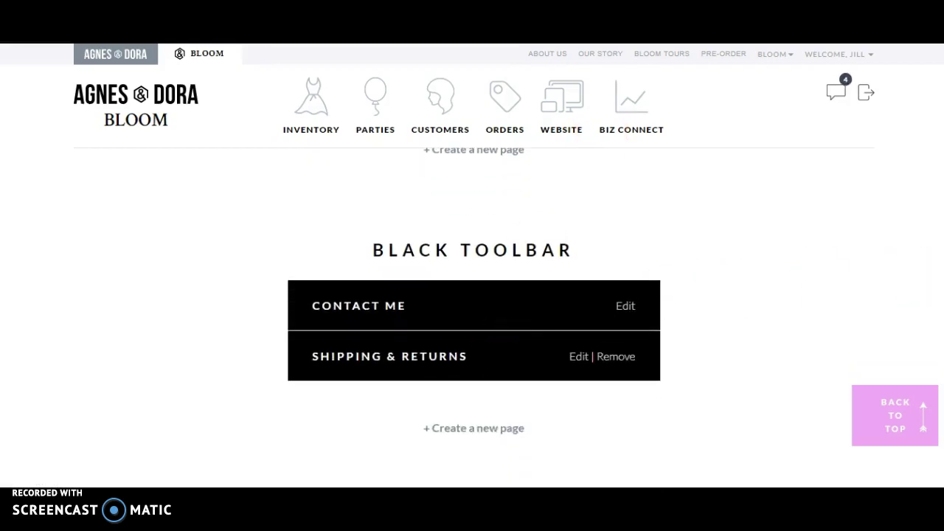
key("ctrl+Tab")
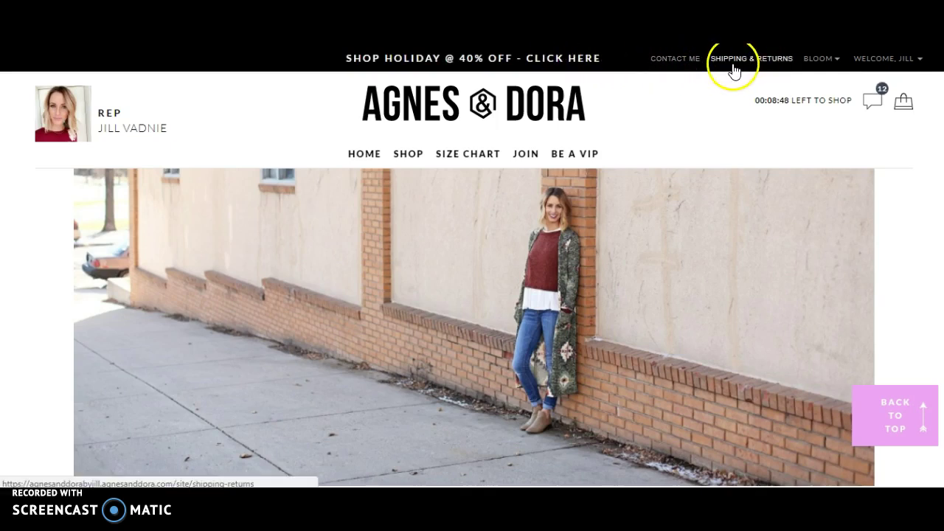
left_click(823, 61)
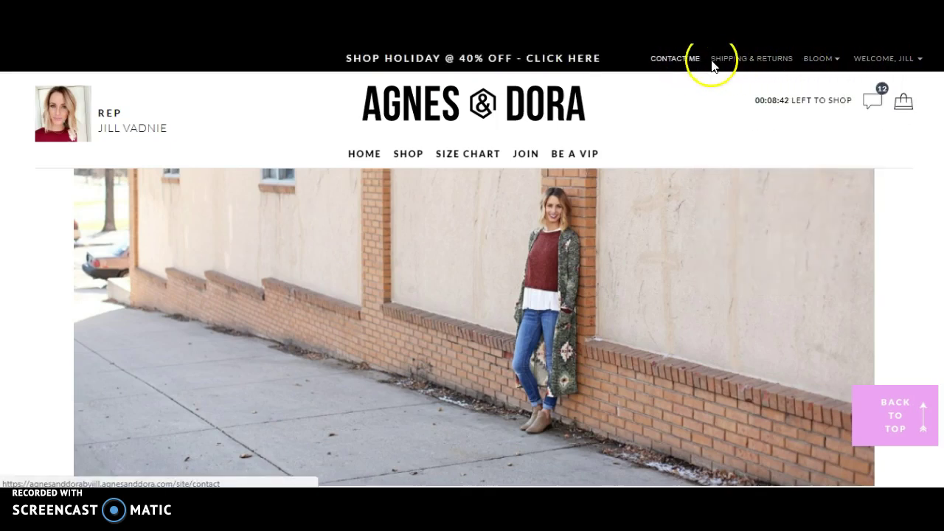
left_click(221, 42)
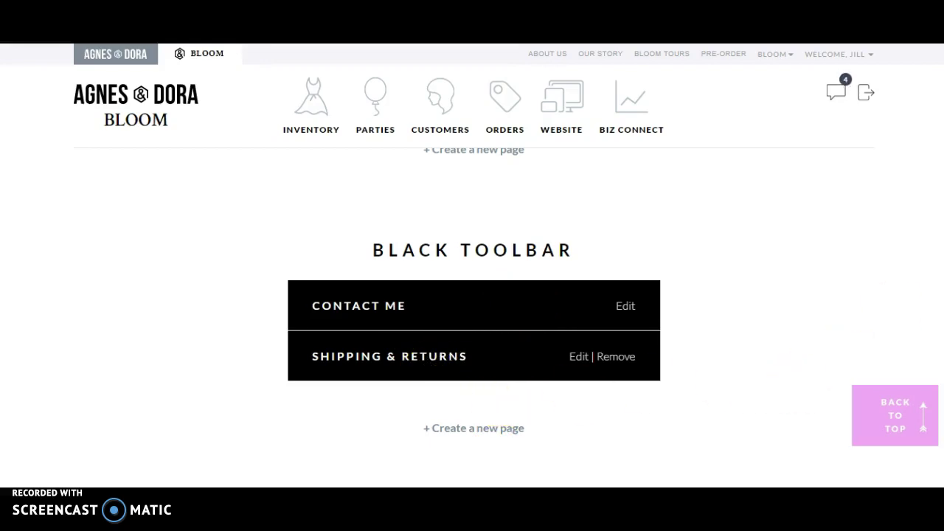
- Find the News Items entry 'SHOP HOLIDAY @ 40% OFF - CLICK HERE', dismiss the Facebook popup, and view the storefront
scroll(472, 317, "down", 4)
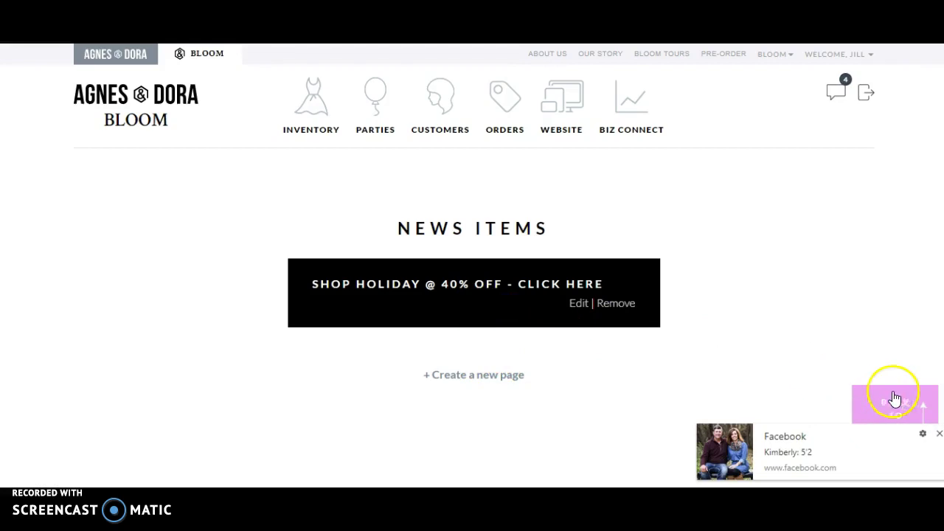
left_click(940, 435)
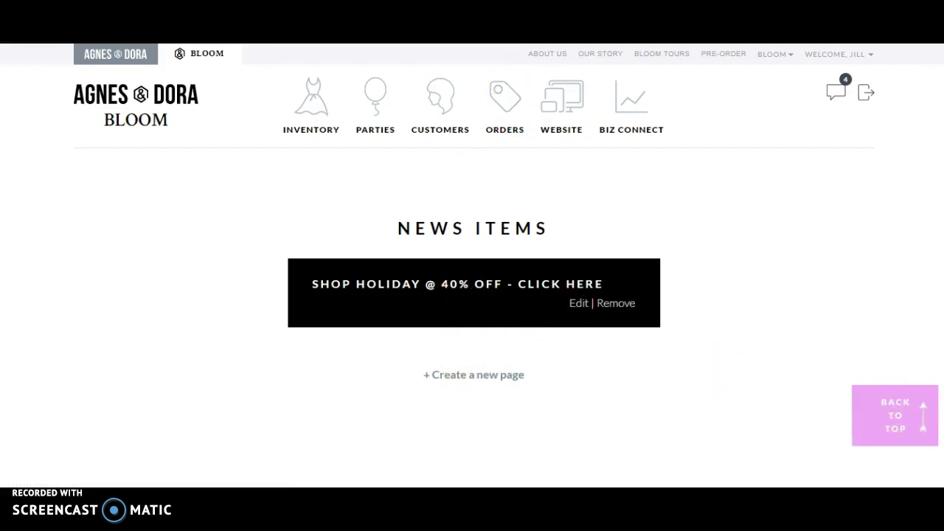
left_click(532, 130)
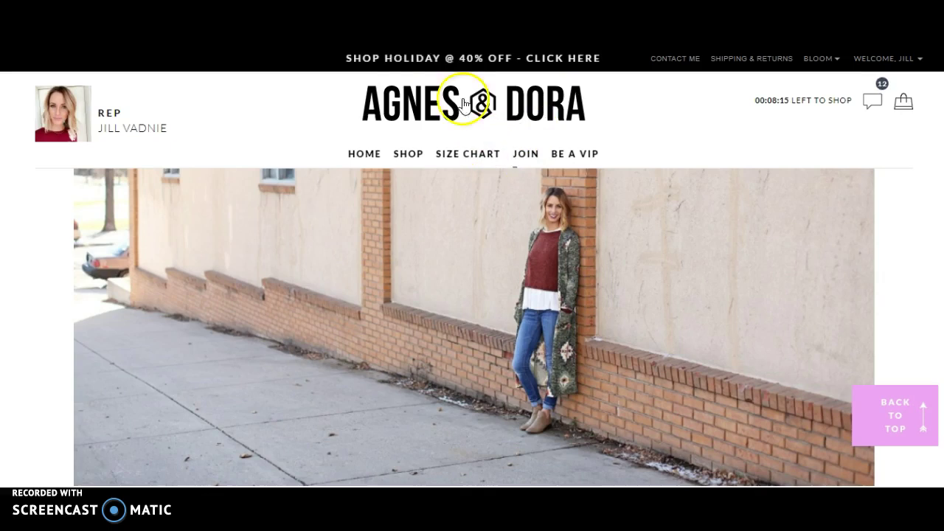
- Open the Holiday Collection 40% off news page from the banner, then return to News Items settings
left_click(504, 66)
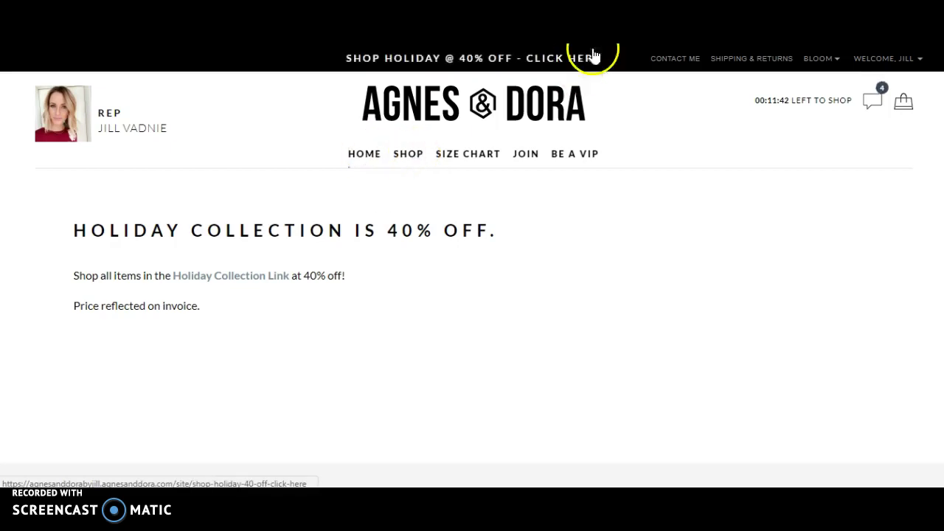
key("ctrl+Tab")
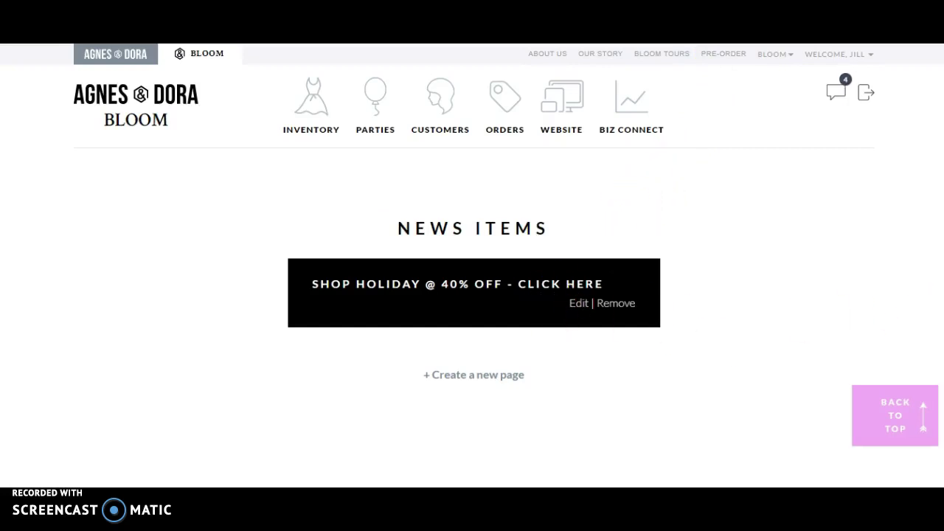
- Scroll up past Black Toolbar to the My Main Menu list of five pages
scroll(472, 295, "up", 5)
scroll(472, 310, "up", 5)
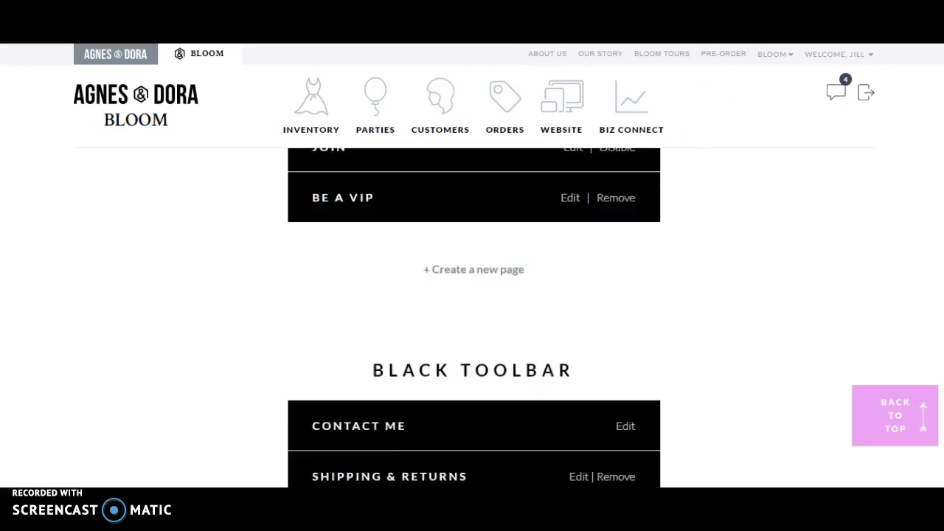
scroll(472, 310, "up", 1)
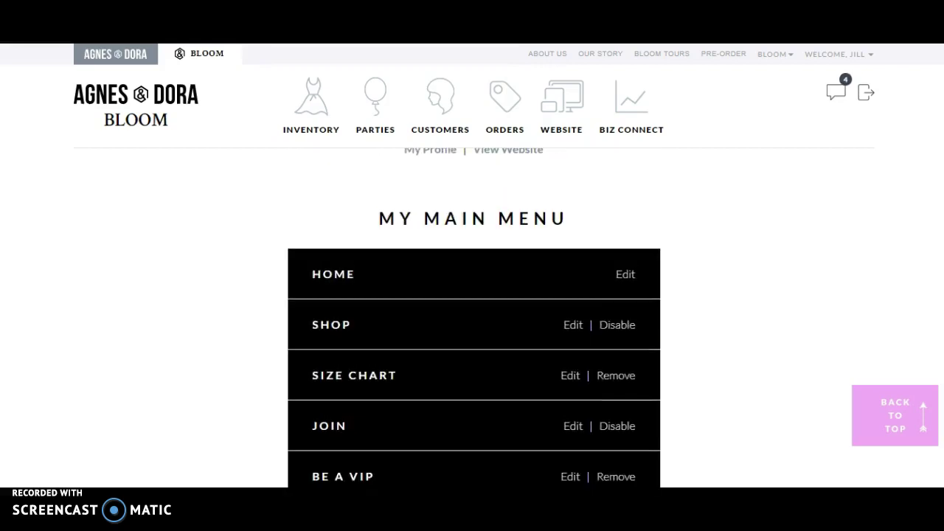